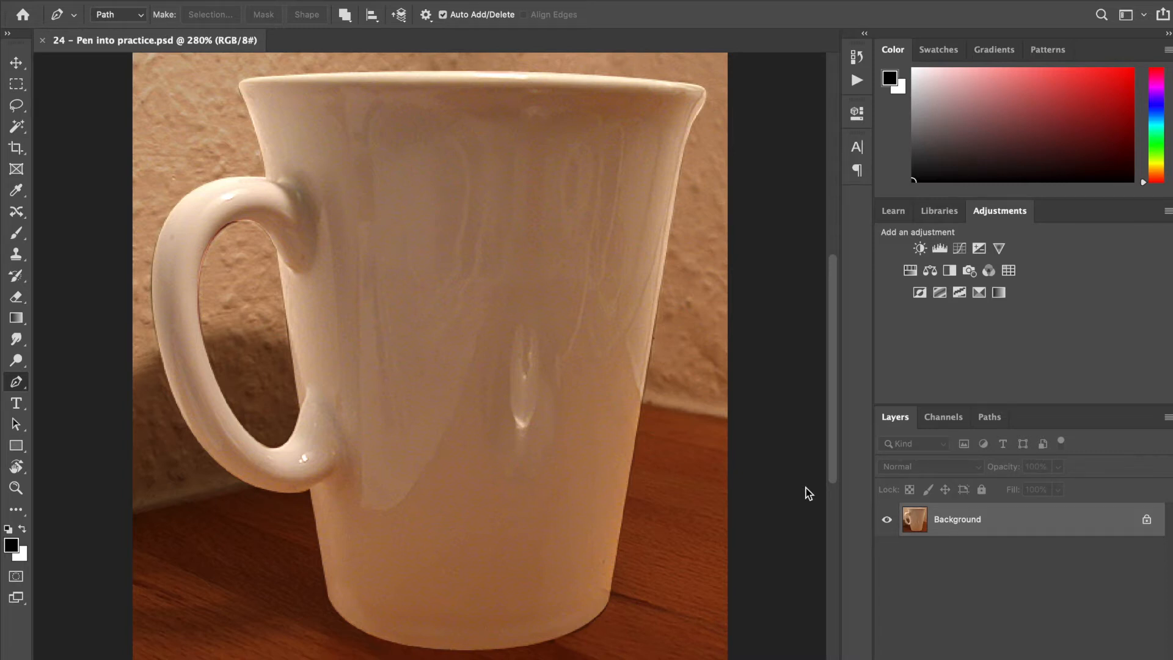
Activate the Pen Tool and keep its drawing mode set to Path
{"action": "right_click", "coordinate": [24, 387]}
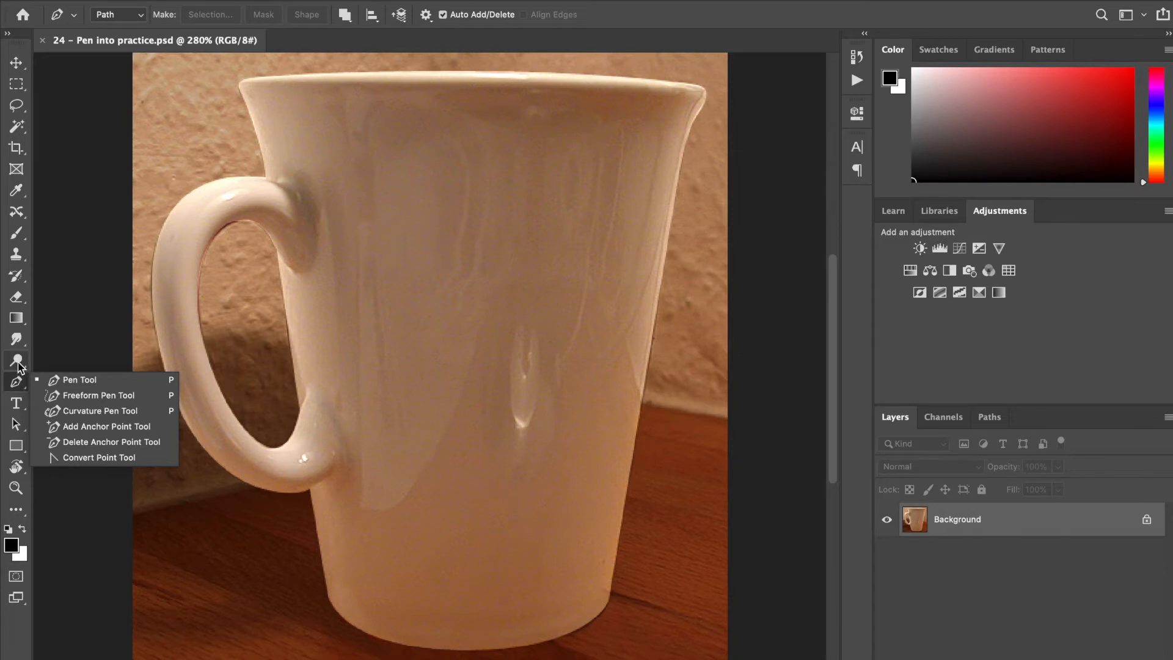
{"action": "left_click", "coordinate": [17, 381]}
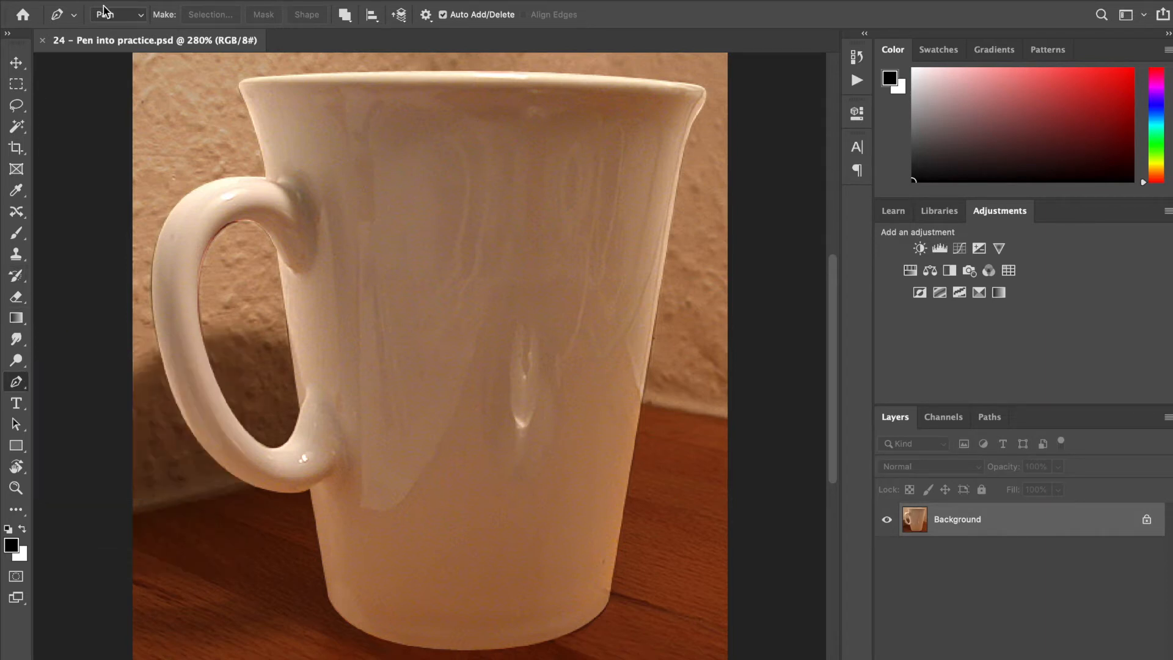
{"action": "left_click", "coordinate": [128, 14]}
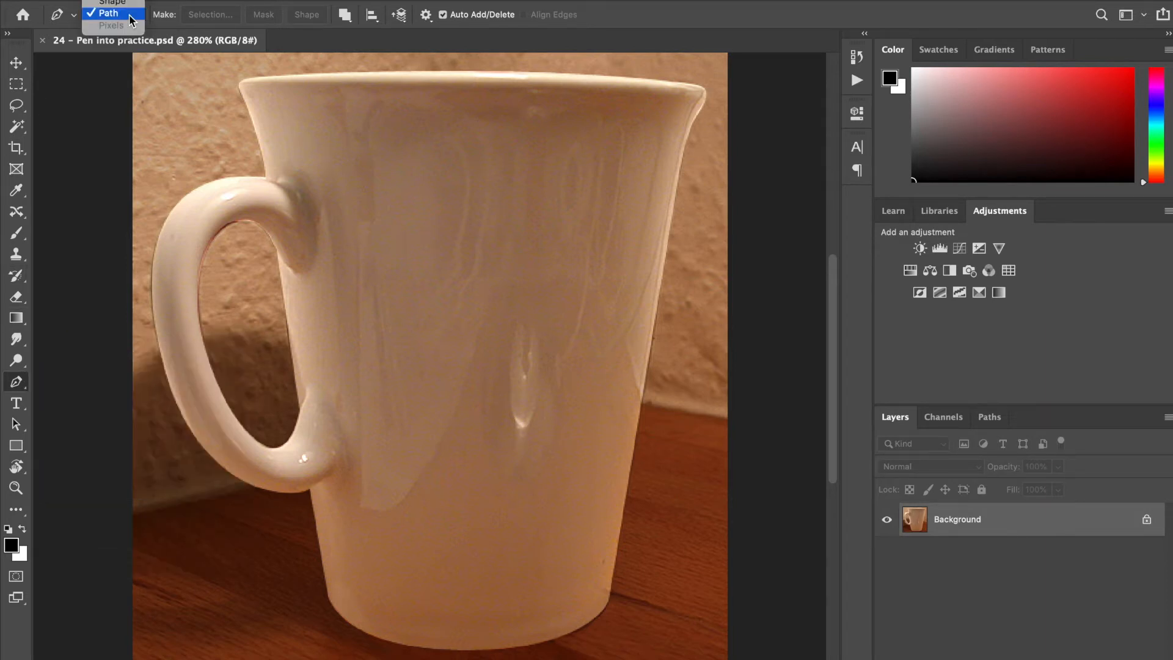
{"action": "left_click", "coordinate": [133, 15]}
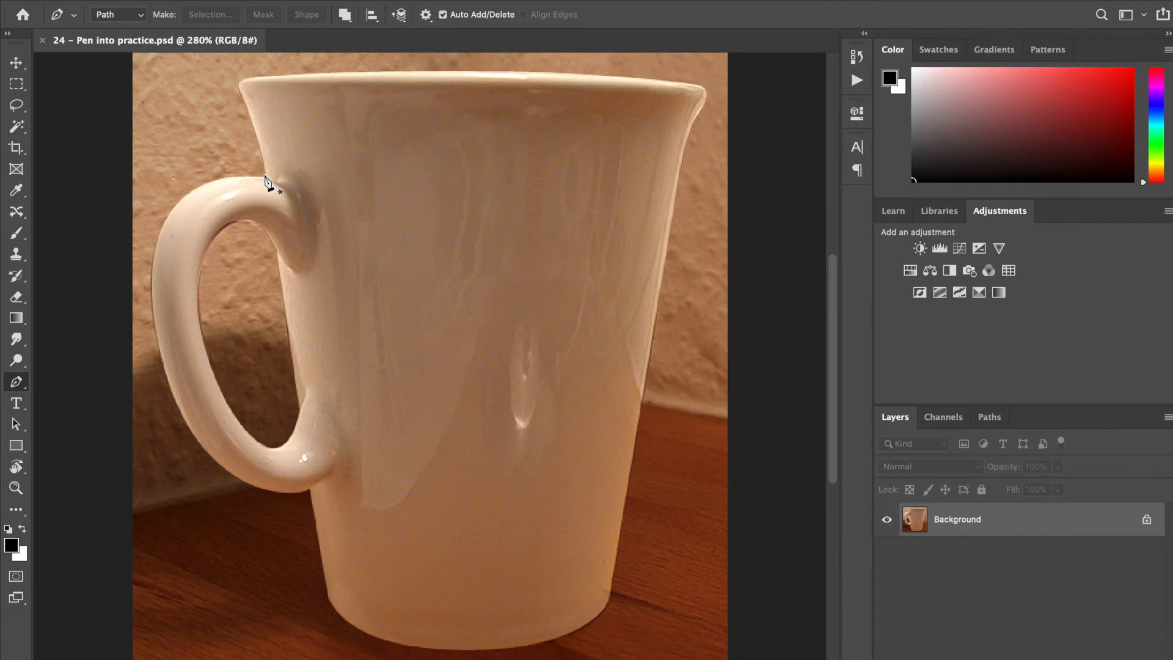
Start a path at the handle's upper joint and trace up the mug's left edge and across the rim to its right end
{"action": "left_click", "coordinate": [265, 177]}
{"action": "left_click", "coordinate": [265, 176]}
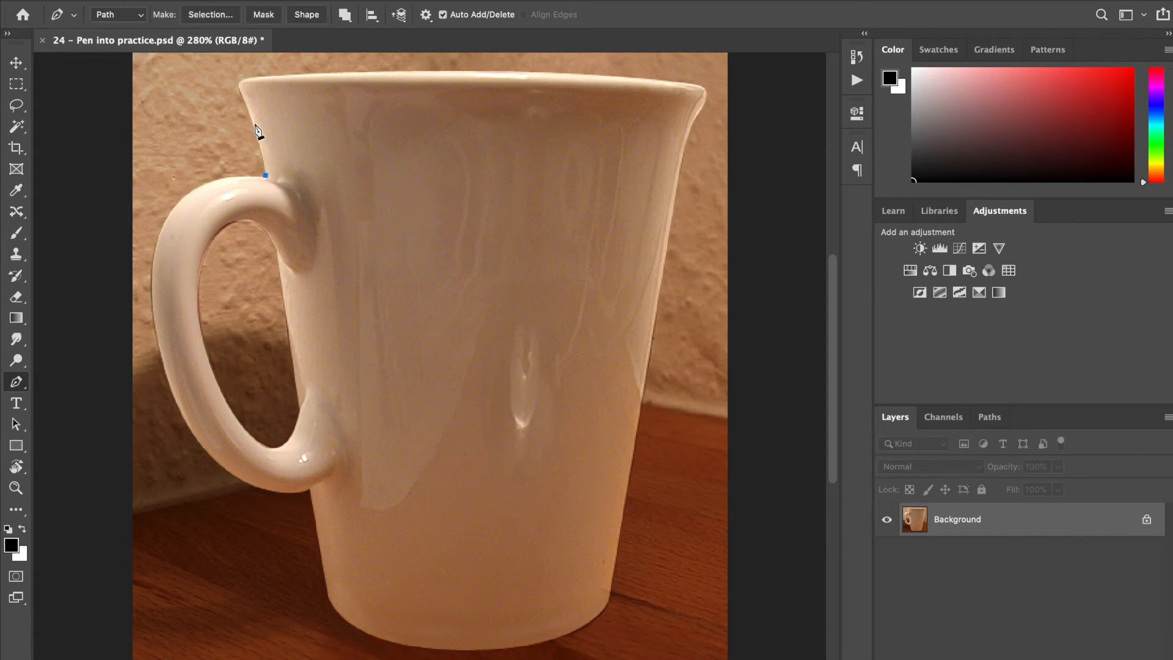
{"action": "left_click", "coordinate": [238, 84]}
{"action": "left_click_drag", "start_coordinate": [267, 74], "coordinate": [295, 74]}
{"action": "left_click", "coordinate": [375, 70]}
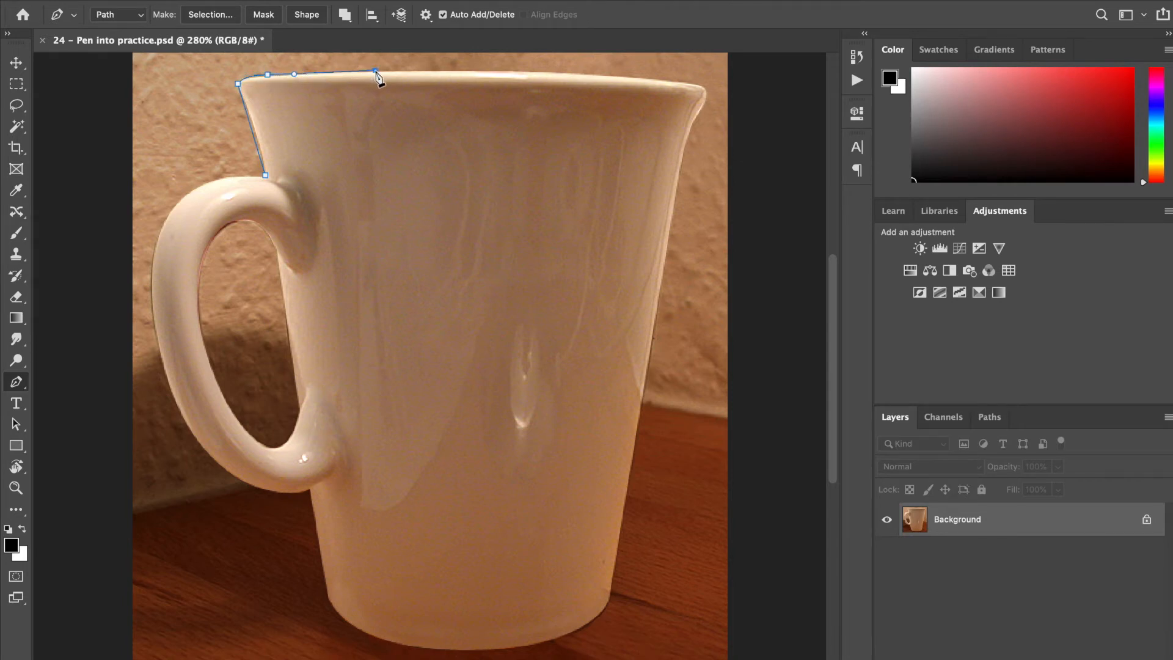
{"action": "left_click", "coordinate": [467, 70]}
{"action": "left_click", "coordinate": [540, 71]}
{"action": "left_click", "coordinate": [625, 77]}
{"action": "left_click", "coordinate": [694, 83]}
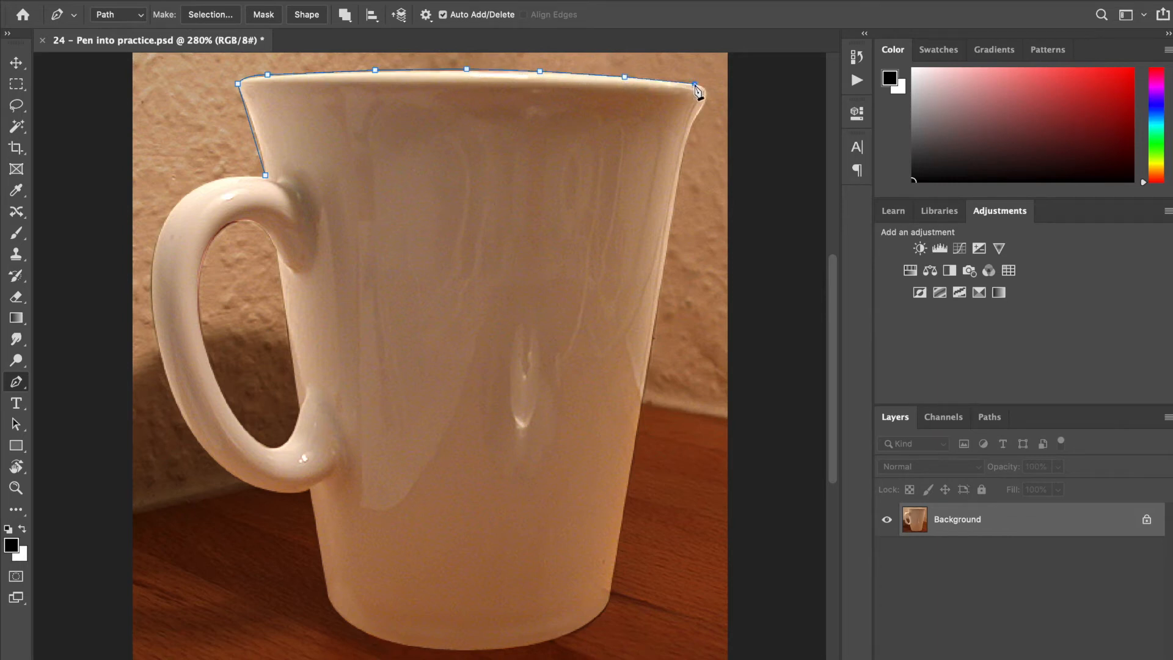
Continue the path around the rim's right corner and down the mug's right side to the base corner
{"action": "left_click_drag", "start_coordinate": [703, 102], "coordinate": [694, 122]}
{"action": "left_click_drag", "start_coordinate": [673, 203], "coordinate": [668, 240]}
{"action": "left_click", "coordinate": [652, 334]}
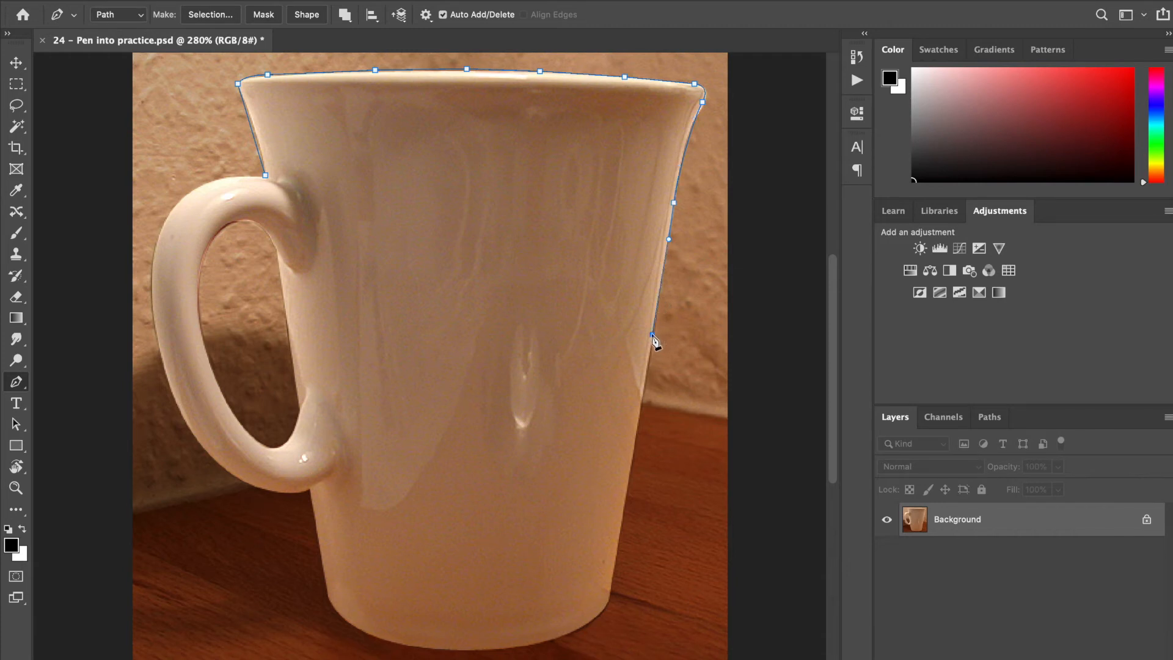
{"action": "left_click", "coordinate": [637, 438]}
{"action": "left_click", "coordinate": [621, 521]}
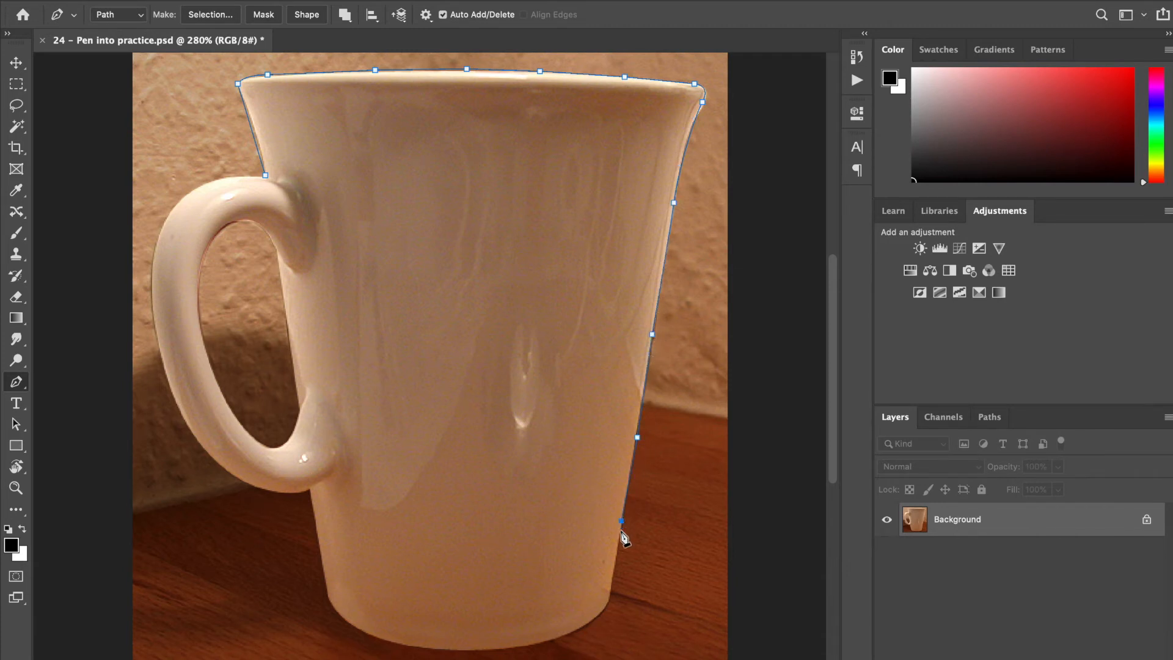
{"action": "left_click", "coordinate": [609, 601]}
Trace the mug's curved base and continue up its left edge to the handle's lower joint
{"action": "left_click", "coordinate": [547, 641]}
{"action": "left_click_drag", "start_coordinate": [547, 642], "coordinate": [319, 580]}
{"action": "left_click", "coordinate": [310, 489]}
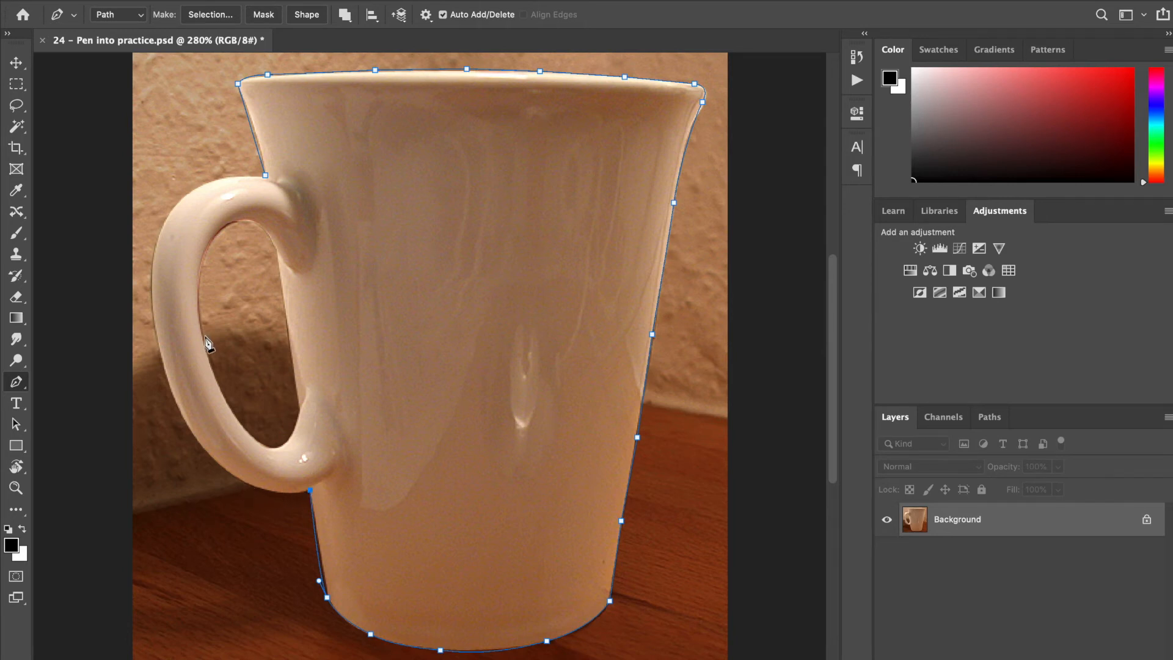
Trace the handle's outer edge with curved segments and close the outline at the starting anchor point
{"action": "left_click_drag", "start_coordinate": [240, 477], "coordinate": [205, 453]}
{"action": "left_click_drag", "start_coordinate": [165, 371], "coordinate": [149, 314]}
{"action": "left_click_drag", "start_coordinate": [156, 247], "coordinate": [209, 180]}
{"action": "left_click", "coordinate": [197, 187]}
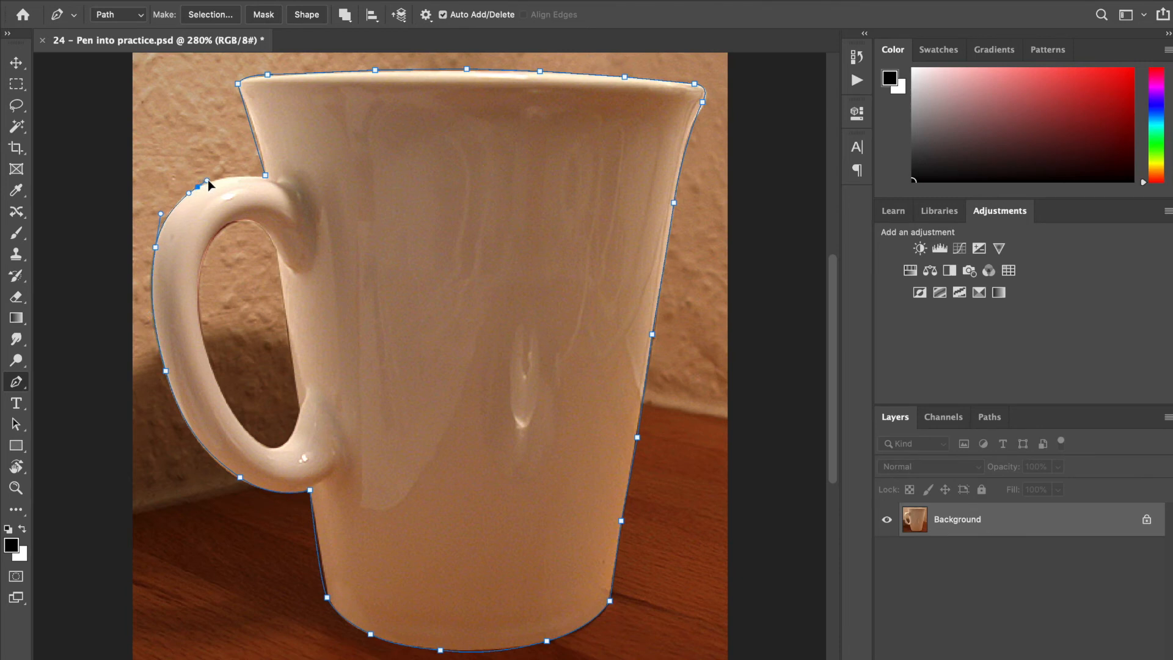
{"action": "left_click", "coordinate": [264, 176]}
{"action": "left_click_drag", "start_coordinate": [267, 179], "coordinate": [273, 177]}
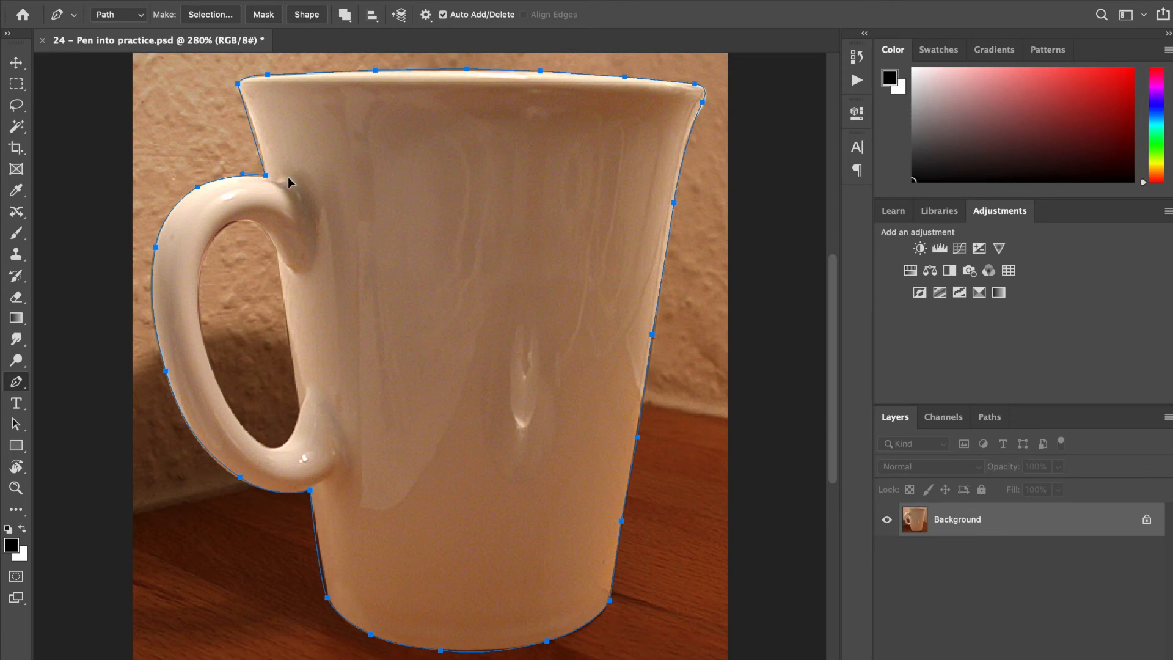
Draw a second closed path around the opening inside the mug handle
{"action": "left_click", "coordinate": [276, 251]}
{"action": "left_click", "coordinate": [299, 410]}
{"action": "left_click_drag", "start_coordinate": [280, 446], "coordinate": [264, 450]}
{"action": "left_click_drag", "start_coordinate": [218, 385], "coordinate": [195, 333]}
{"action": "left_click_drag", "start_coordinate": [200, 268], "coordinate": [280, 269]}
{"action": "left_click", "coordinate": [234, 219]}
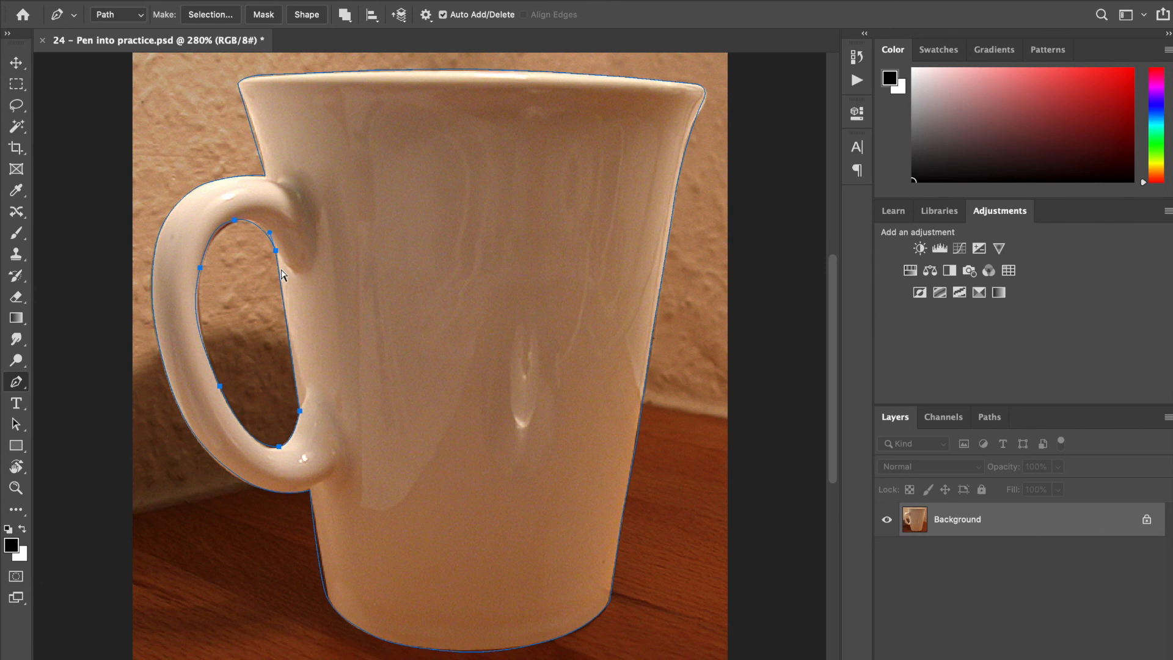
Capture a screenshot of the image area containing the outlined mug
{"action": "key", "text": "super+shift+4"}
{"action": "left_click_drag", "start_coordinate": [134, 55], "coordinate": [728, 659]}
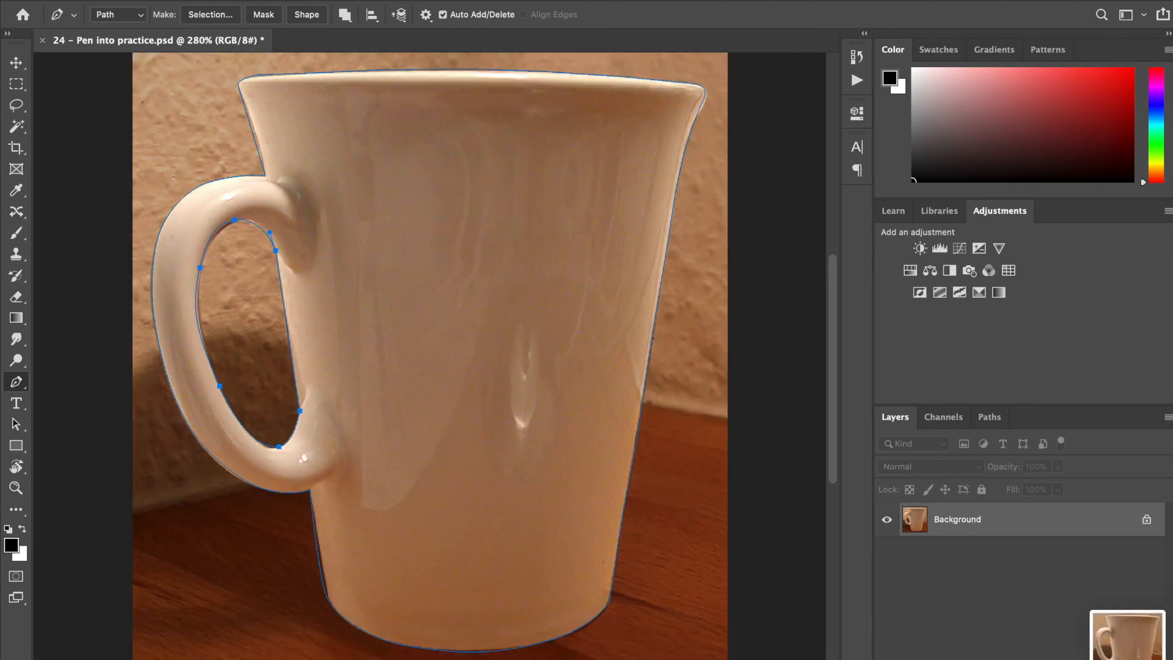